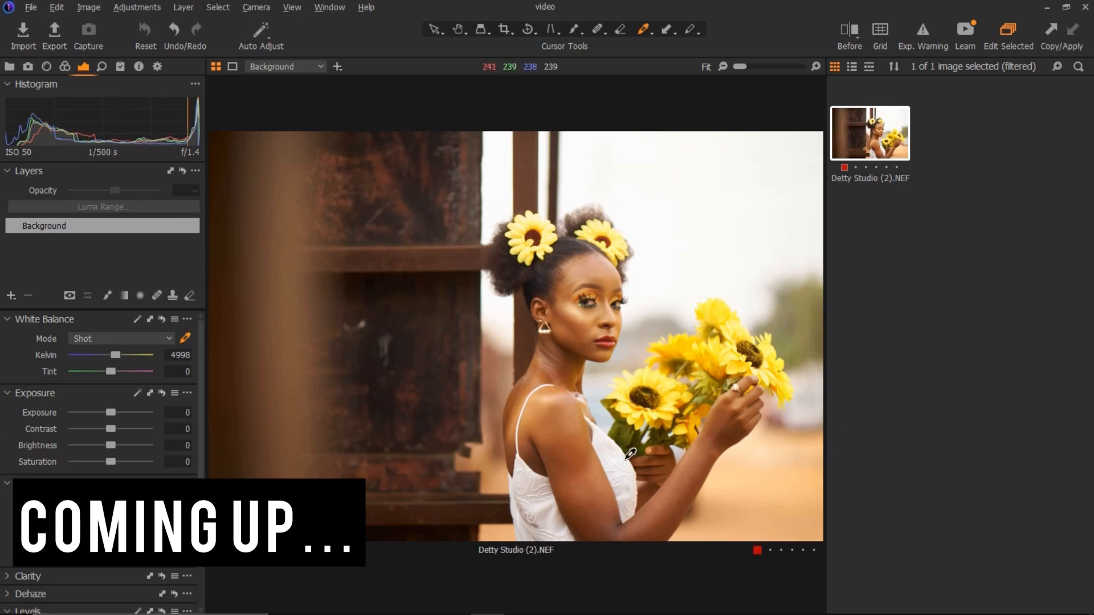
Step: Sample the portrait's white balance from the white dress and from the skin near the lips
{"action": "left_click", "coordinate": [544, 500]}
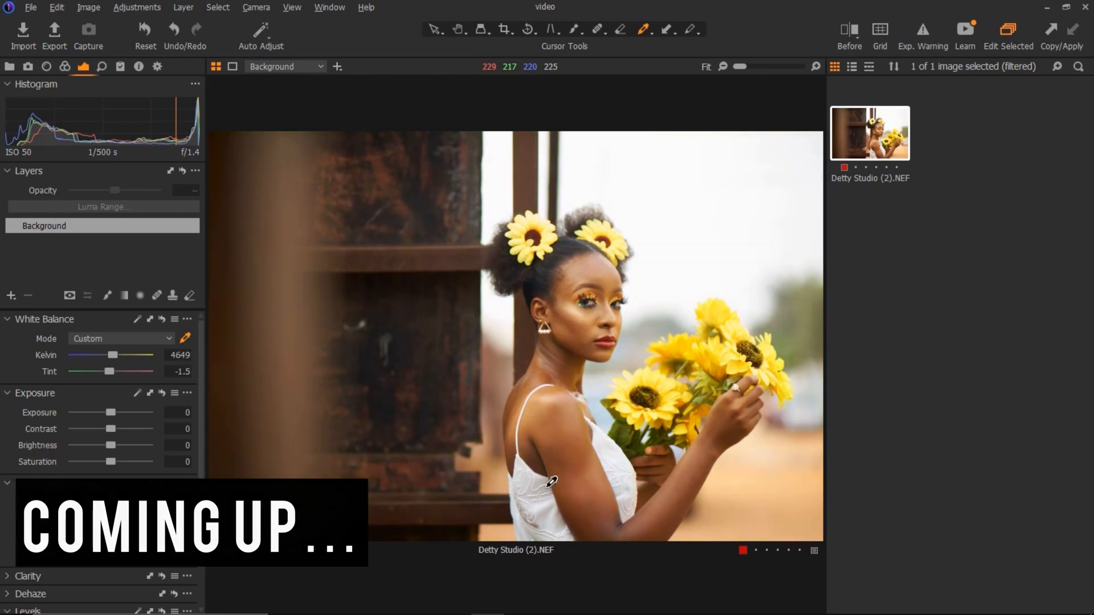
{"action": "left_click", "coordinate": [603, 352]}
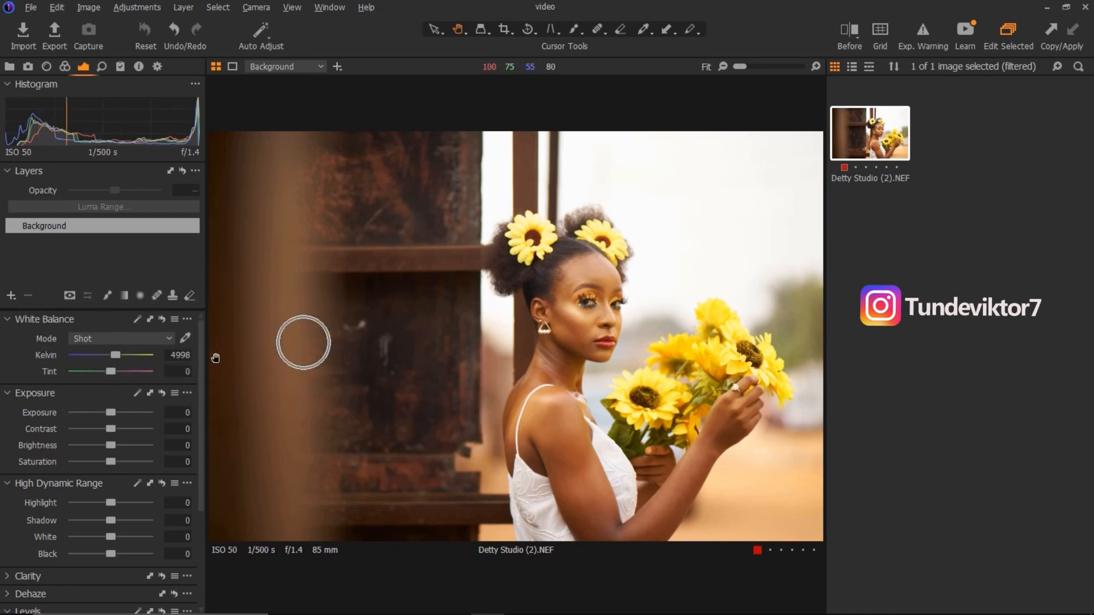
{"action": "key", "text": "ctrl"}
{"action": "key", "text": "ctrl"}
{"action": "key", "text": "ctrl"}
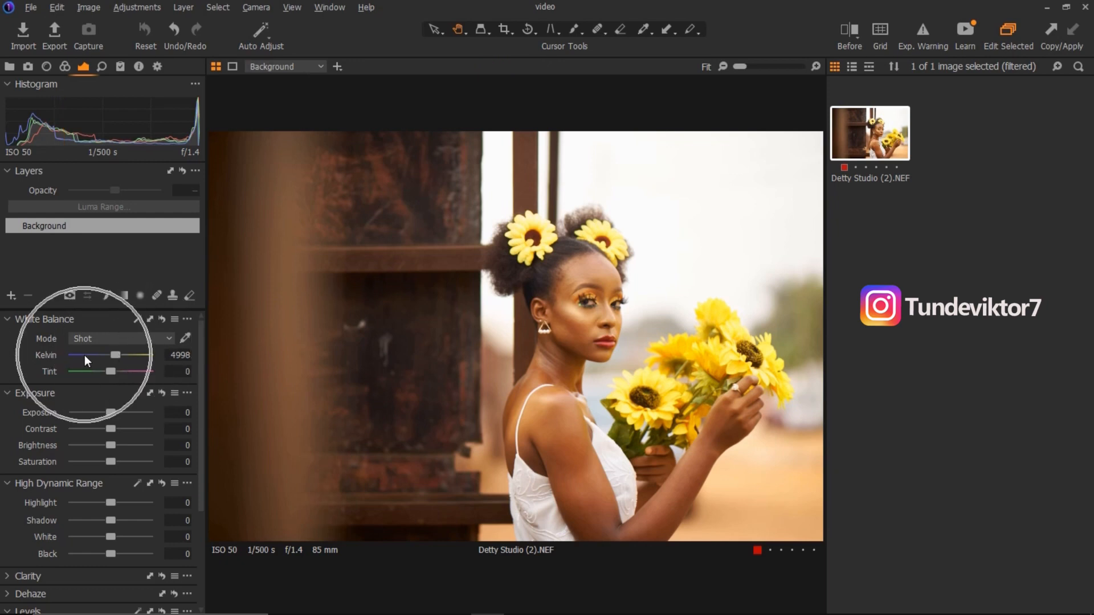
{"action": "key", "text": "ctrl"}
{"action": "key", "text": "ctrl"}
{"action": "key", "text": "ctrl"}
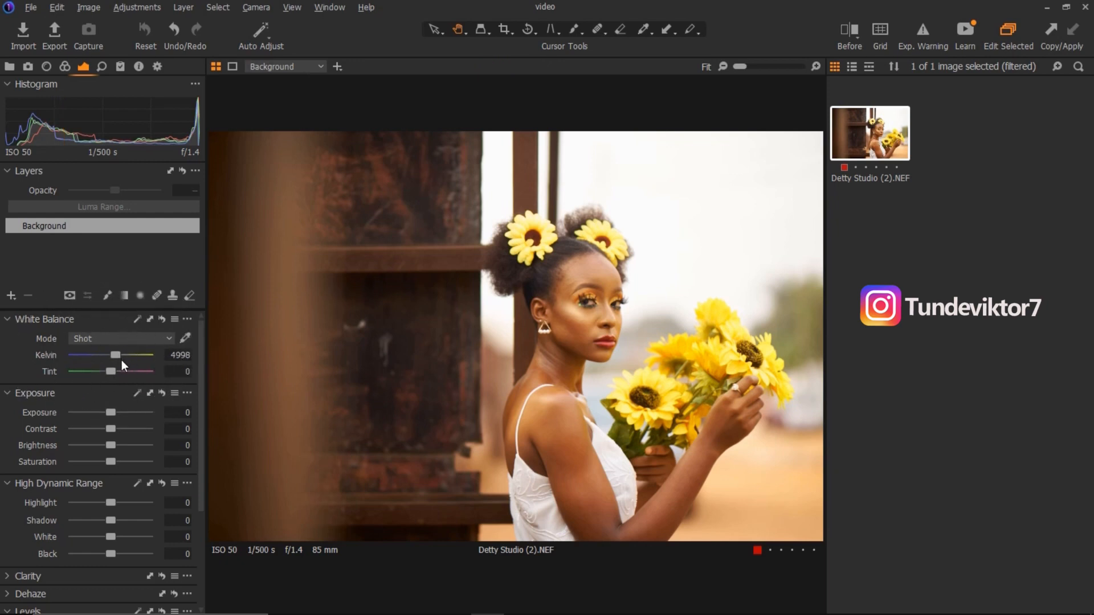
{"action": "key", "text": "ctrl"}
{"action": "key", "text": "ctrl"}
{"action": "key", "text": "ctrl"}
{"action": "key", "text": "ctrl"}
Step: Try a white balance with Tint 10 and Kelvin 5549, and reset the white balance adjustments
{"action": "left_click_drag", "start_coordinate": [118, 353], "coordinate": [107, 358]}
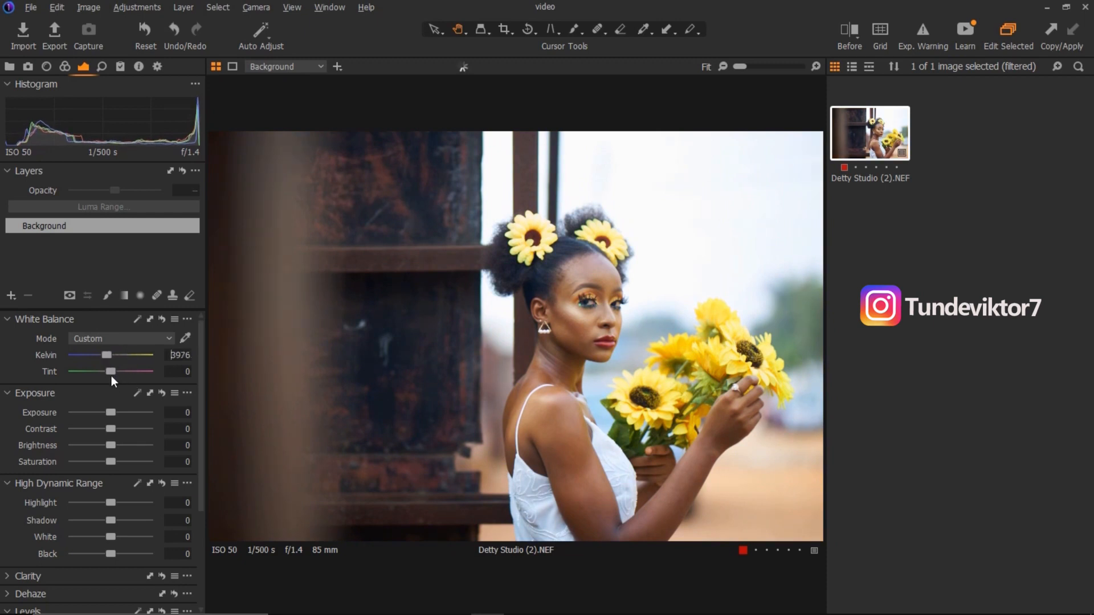
{"action": "mouse_move", "coordinate": [113, 372]}
{"action": "left_mouse_down"}
{"action": "mouse_move", "coordinate": [101, 375]}
{"action": "mouse_move", "coordinate": [115, 375]}
{"action": "mouse_move", "coordinate": [105, 355]}
{"action": "mouse_move", "coordinate": [127, 357]}
{"action": "mouse_move", "coordinate": [117, 367]}
{"action": "left_mouse_up"}
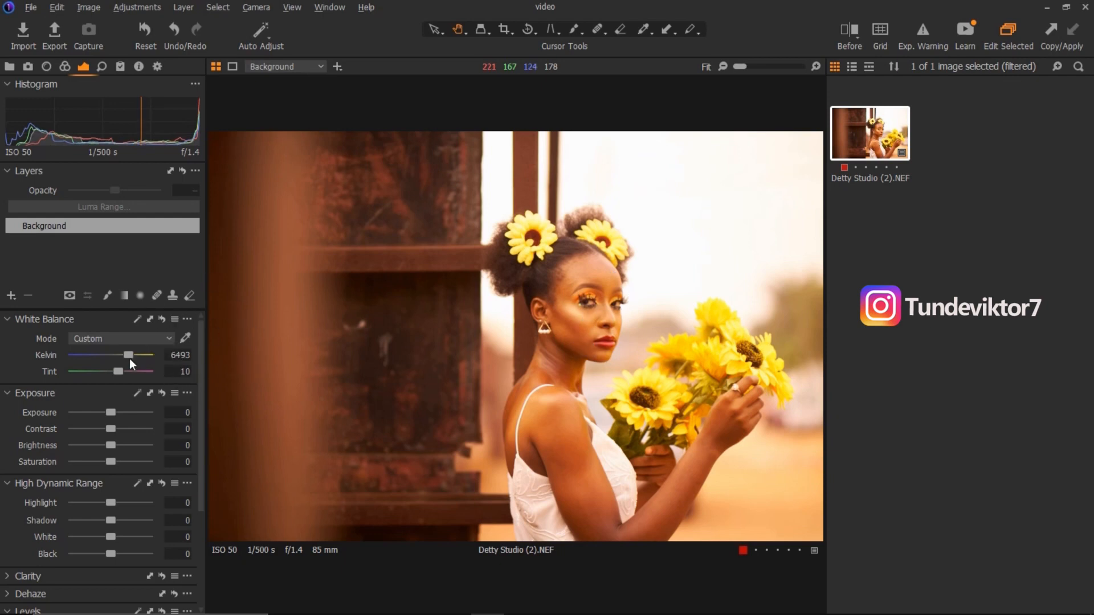
{"action": "left_click_drag", "start_coordinate": [129, 354], "coordinate": [114, 351]}
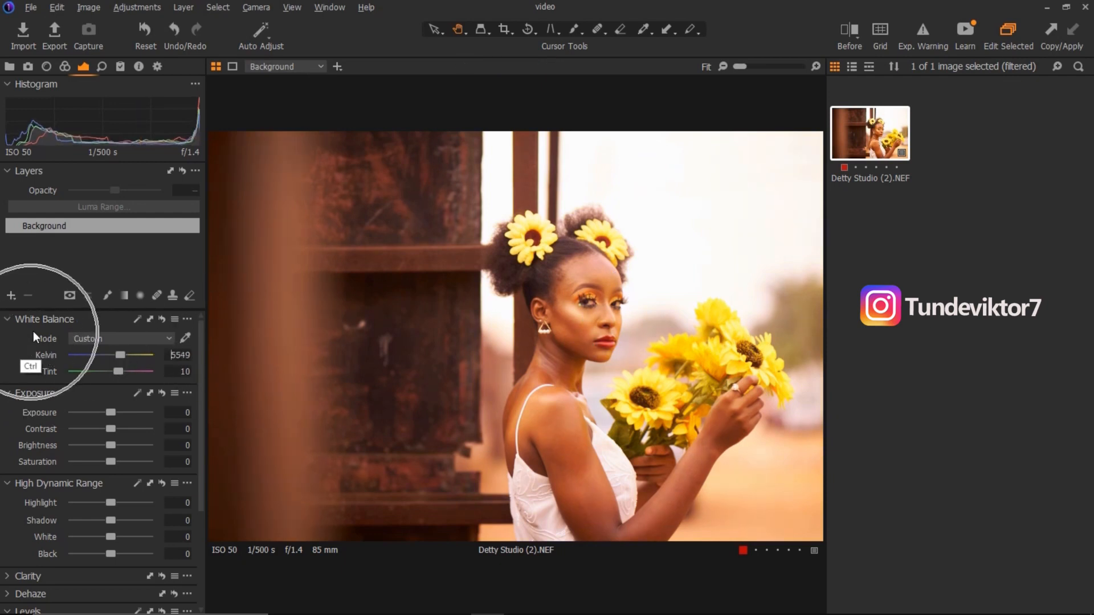
{"action": "left_click", "coordinate": [162, 322]}
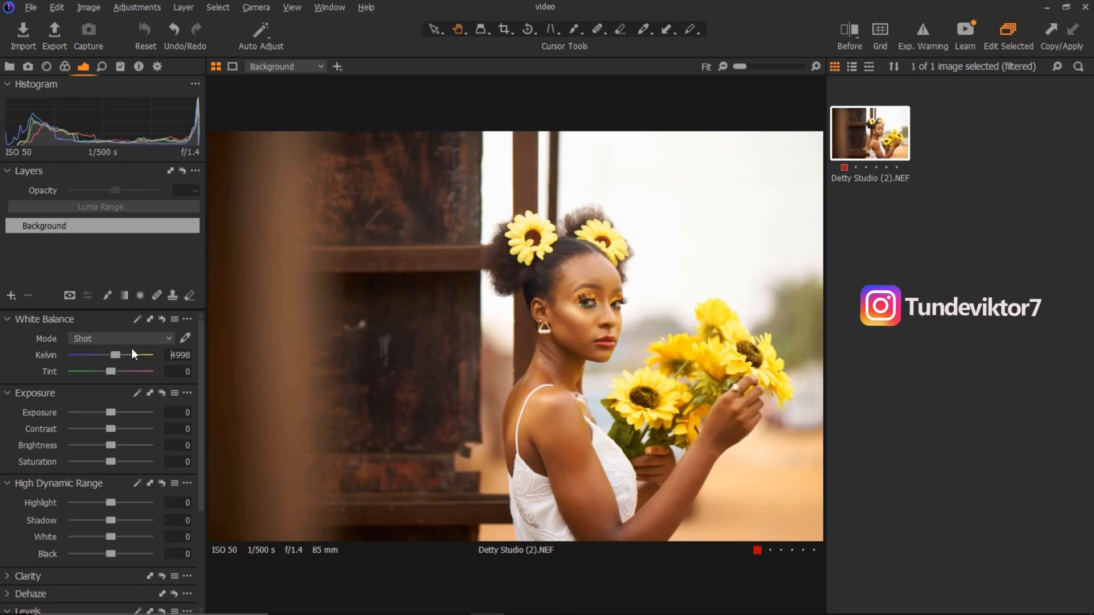
Step: Sample the white balance in turn from the white dress, the dark door panel and the black hair
{"action": "left_click", "coordinate": [186, 337]}
{"action": "left_click", "coordinate": [550, 497]}
{"action": "left_click", "coordinate": [548, 491]}
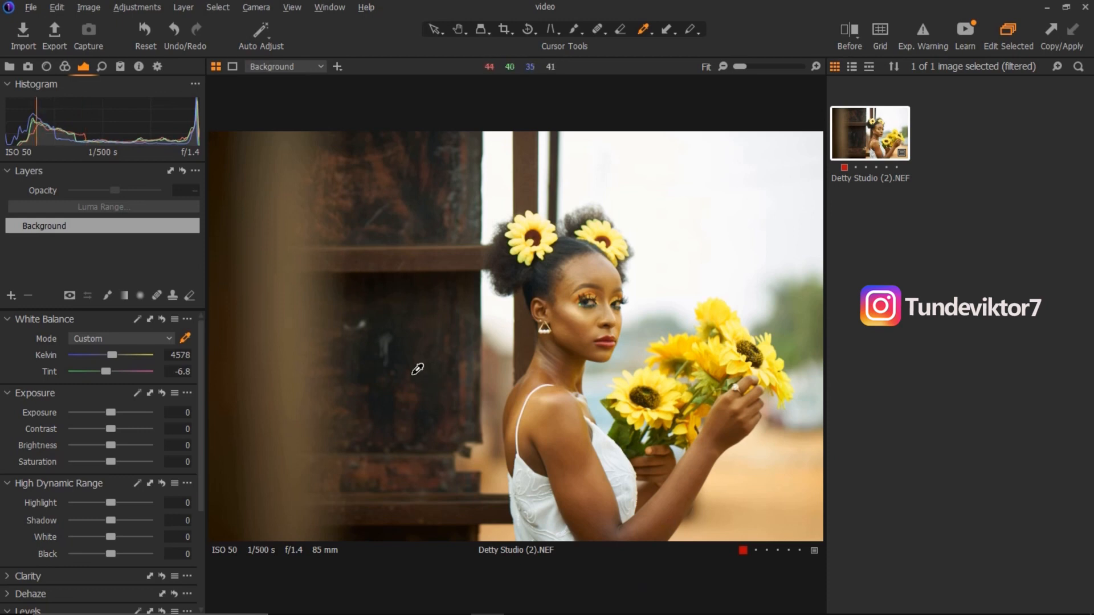
{"action": "left_click", "coordinate": [375, 367]}
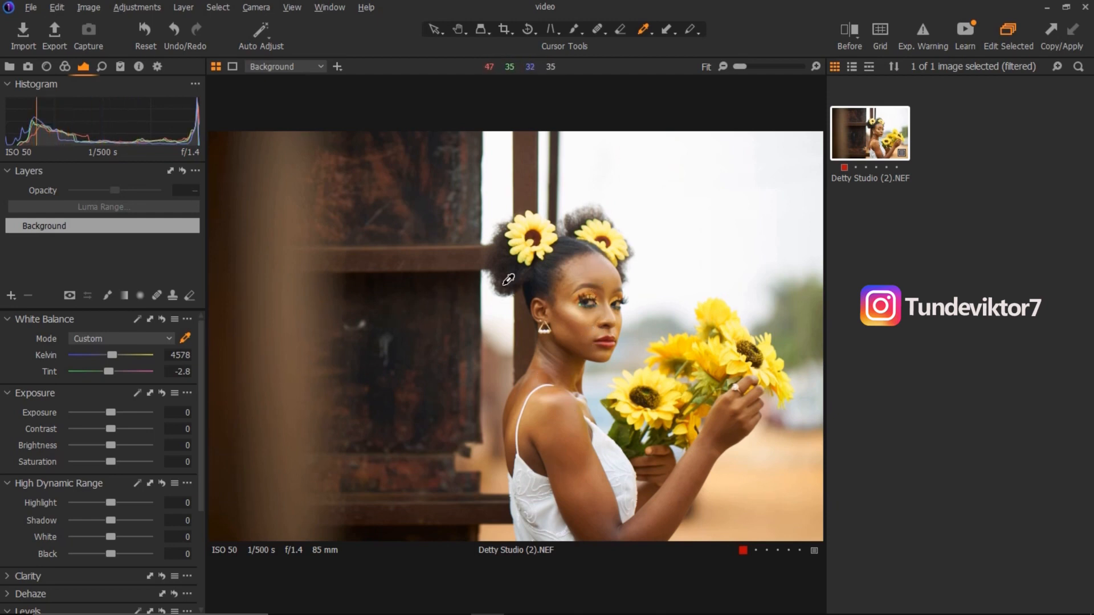
{"action": "left_click", "coordinate": [536, 284]}
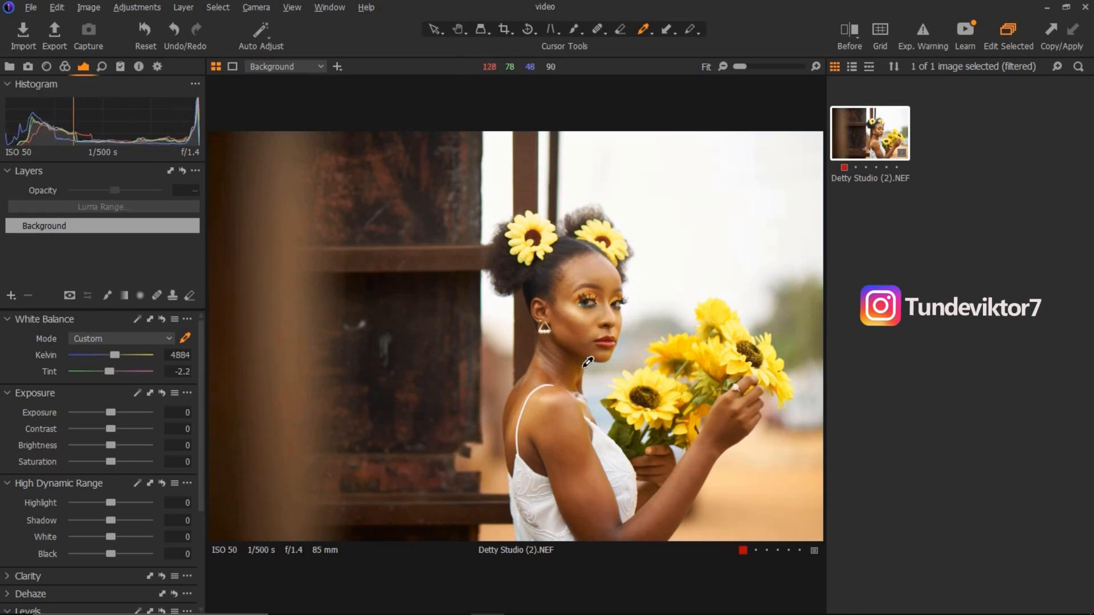
Step: Try sampling the white balance from a yellow flower and the green leaves, and resample from the dark door panel
{"action": "left_click", "coordinate": [672, 383]}
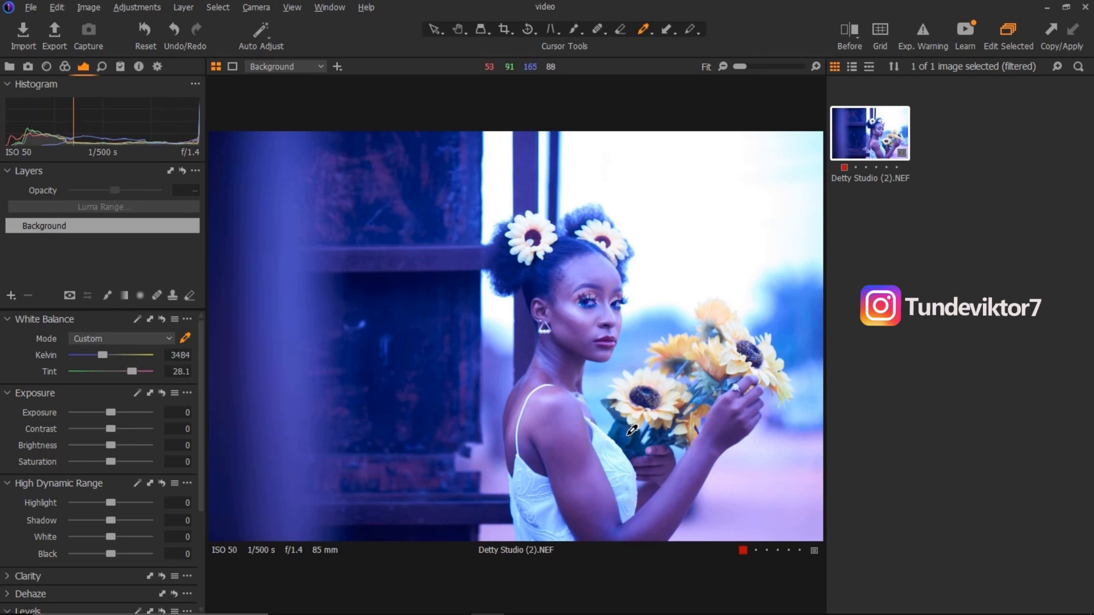
{"action": "left_click", "coordinate": [633, 430]}
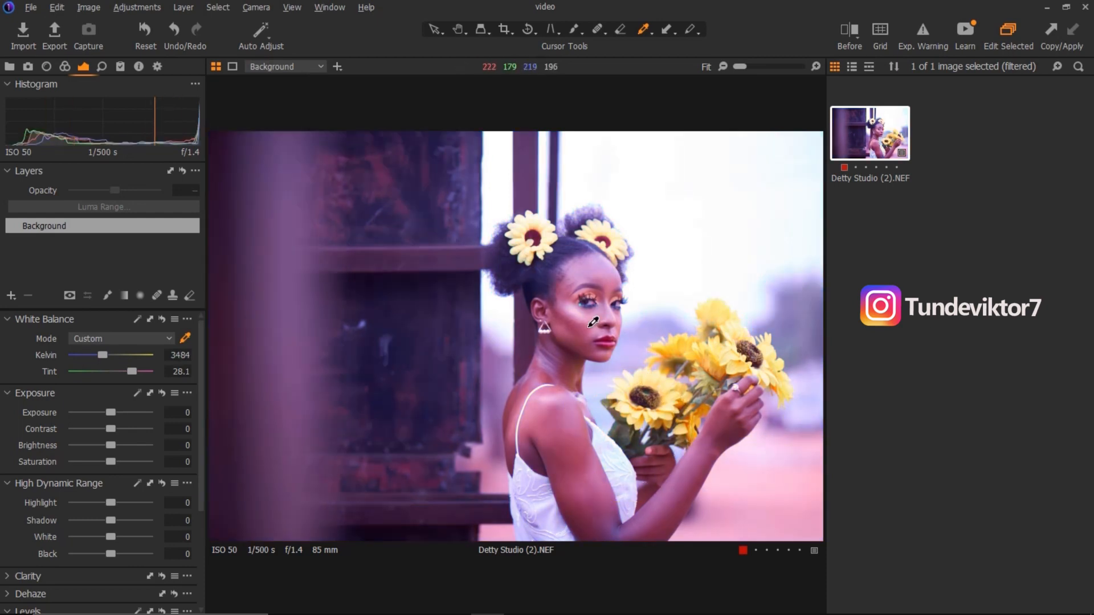
{"action": "left_click", "coordinate": [379, 347]}
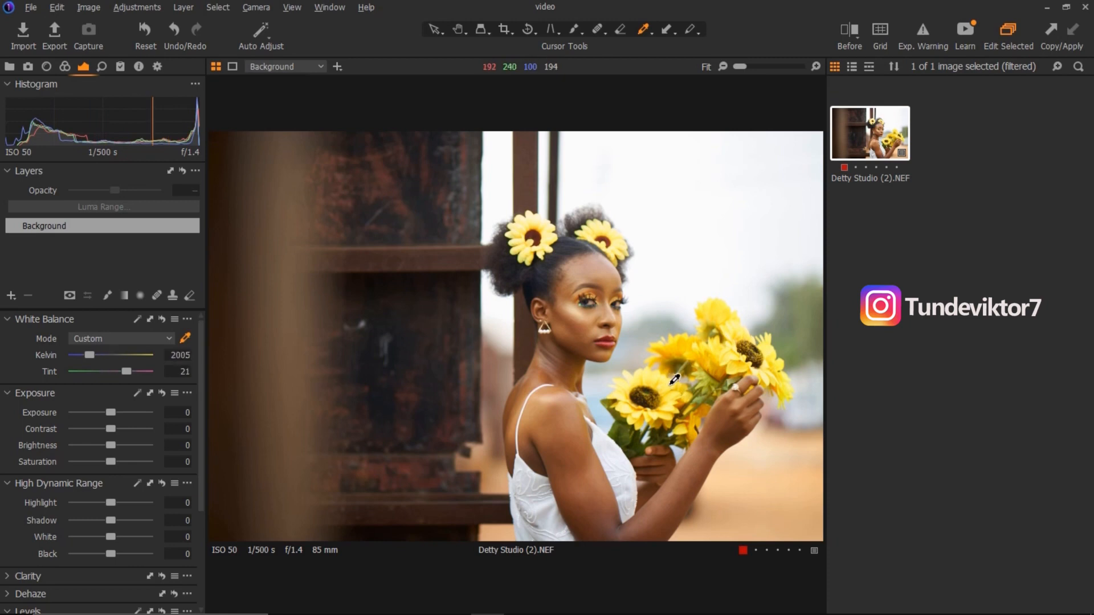
Step: Compare white balance samples from the white dress, a yellow flower and the black hair, ending on the dark door panel
{"action": "left_click", "coordinate": [610, 455]}
{"action": "left_click", "coordinate": [616, 461]}
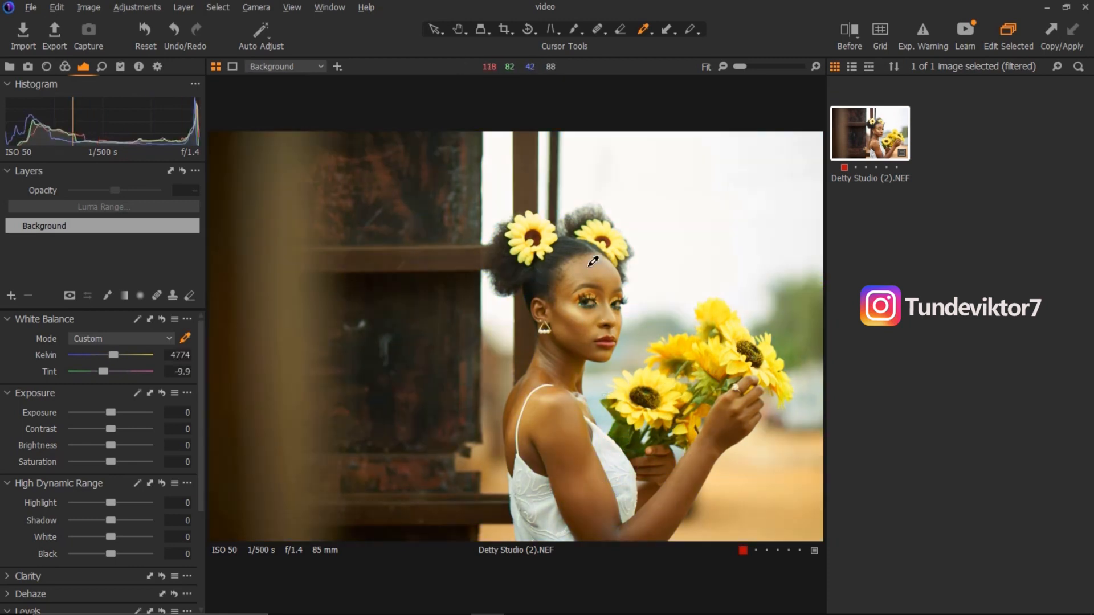
{"action": "left_click", "coordinate": [675, 386]}
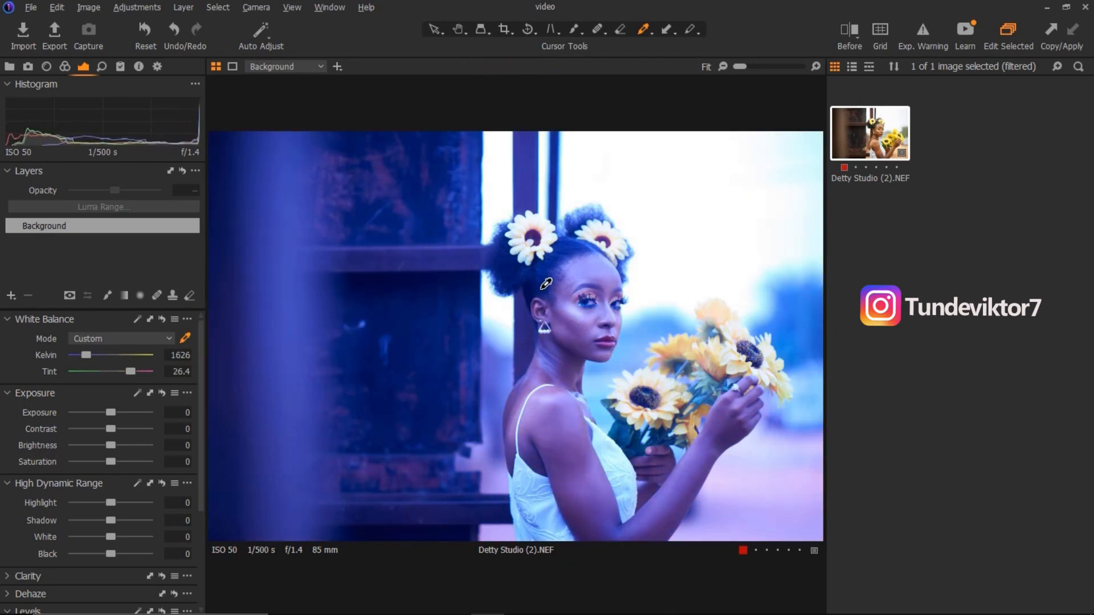
{"action": "left_click", "coordinate": [534, 281]}
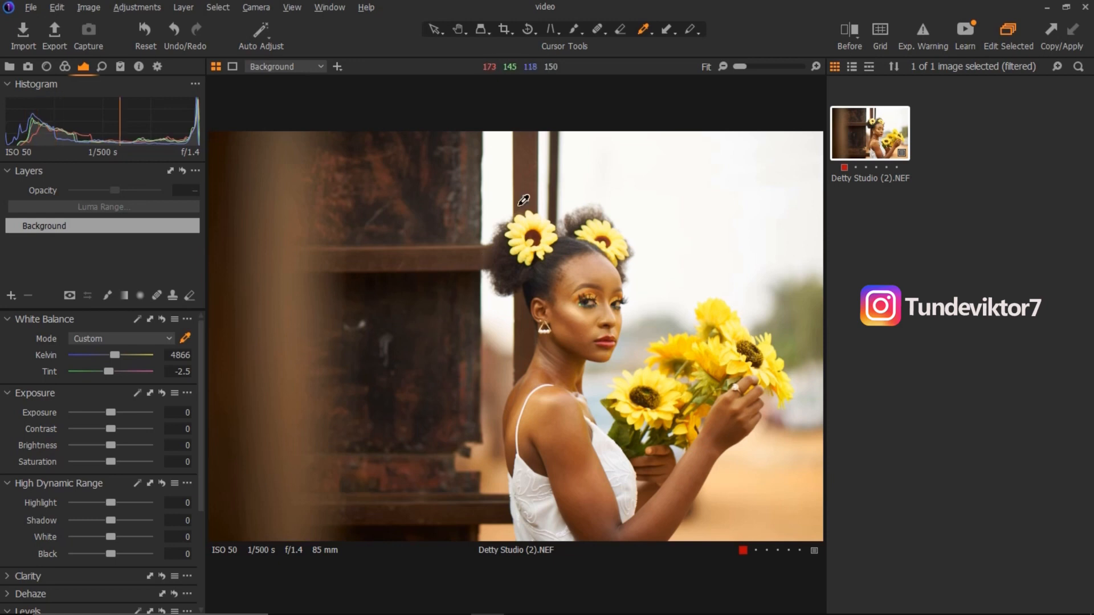
{"action": "left_click", "coordinate": [425, 277]}
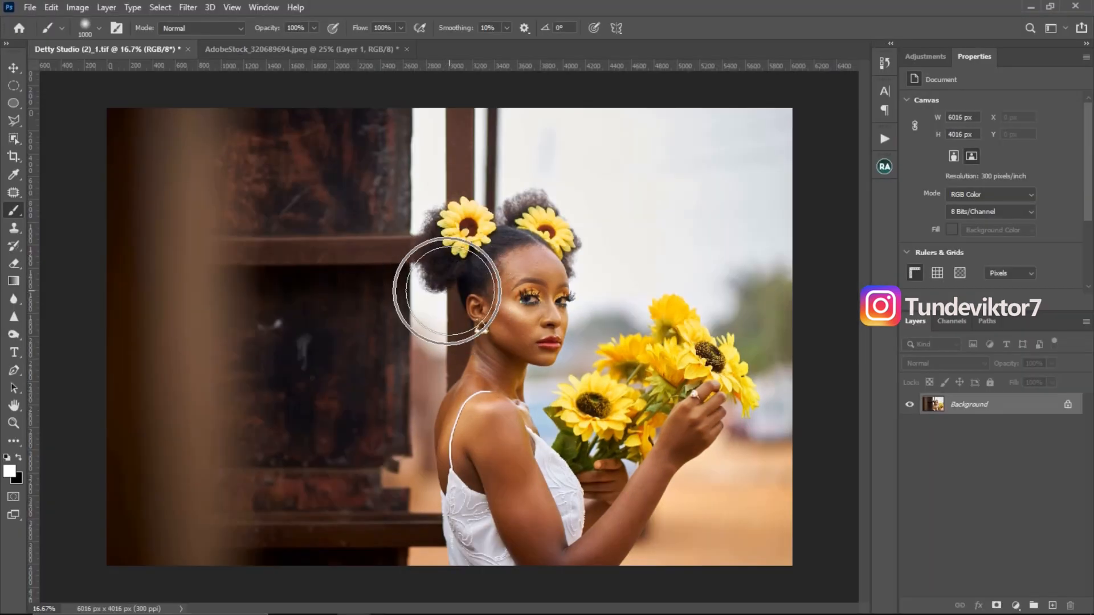
Step: Switch to Photoshop, open the Camera Raw Filter on the portrait, and set the Temperature to -28
{"action": "left_click", "coordinate": [188, 7]}
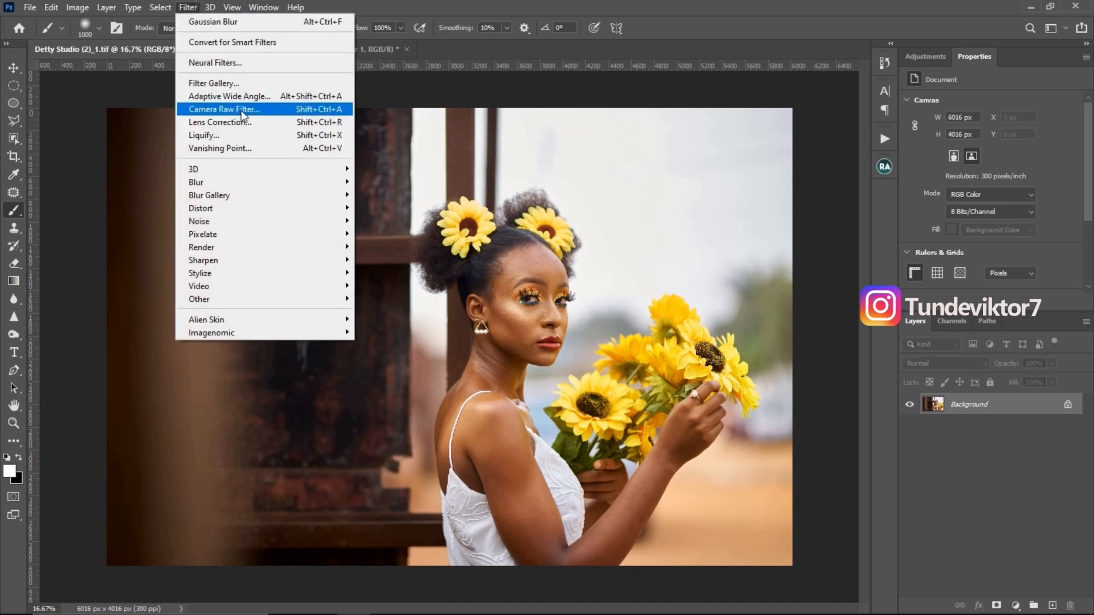
{"action": "left_click", "coordinate": [241, 110]}
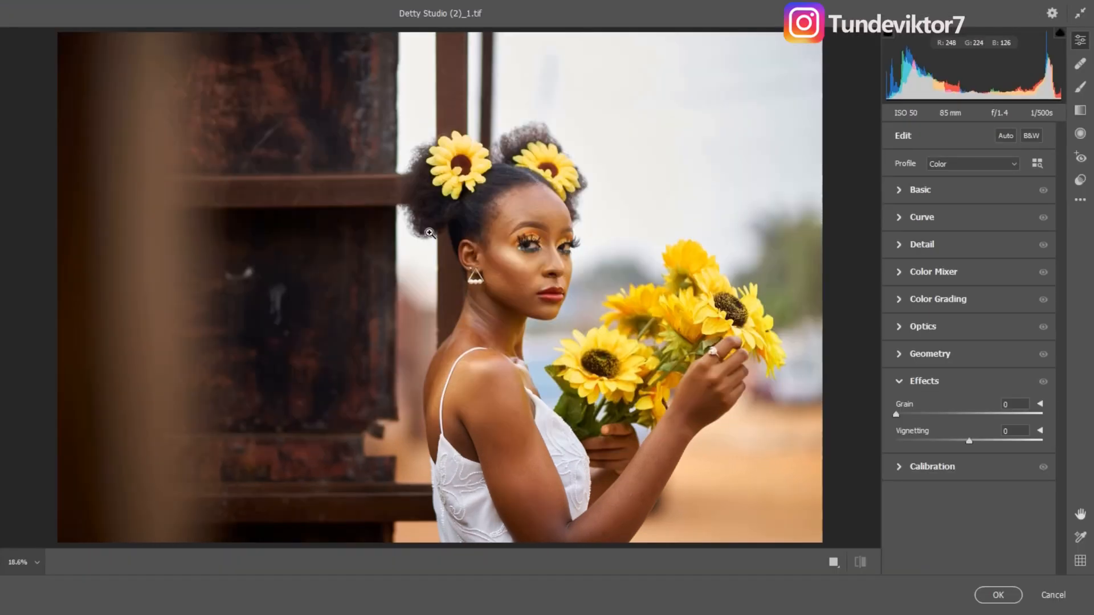
{"action": "left_click", "coordinate": [906, 191]}
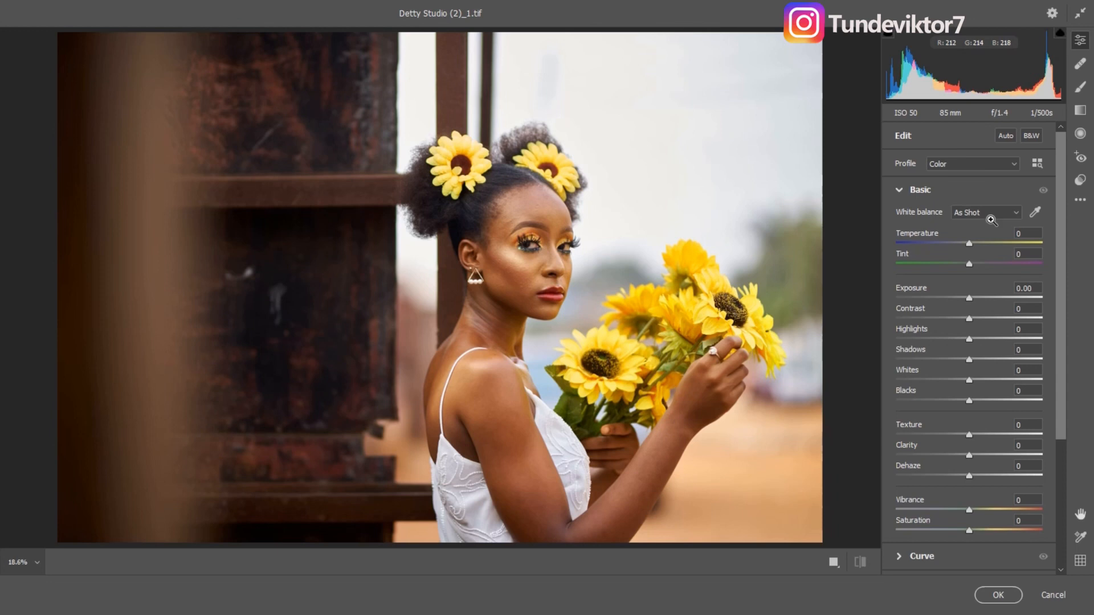
{"action": "left_click_drag", "start_coordinate": [971, 240], "coordinate": [952, 251]}
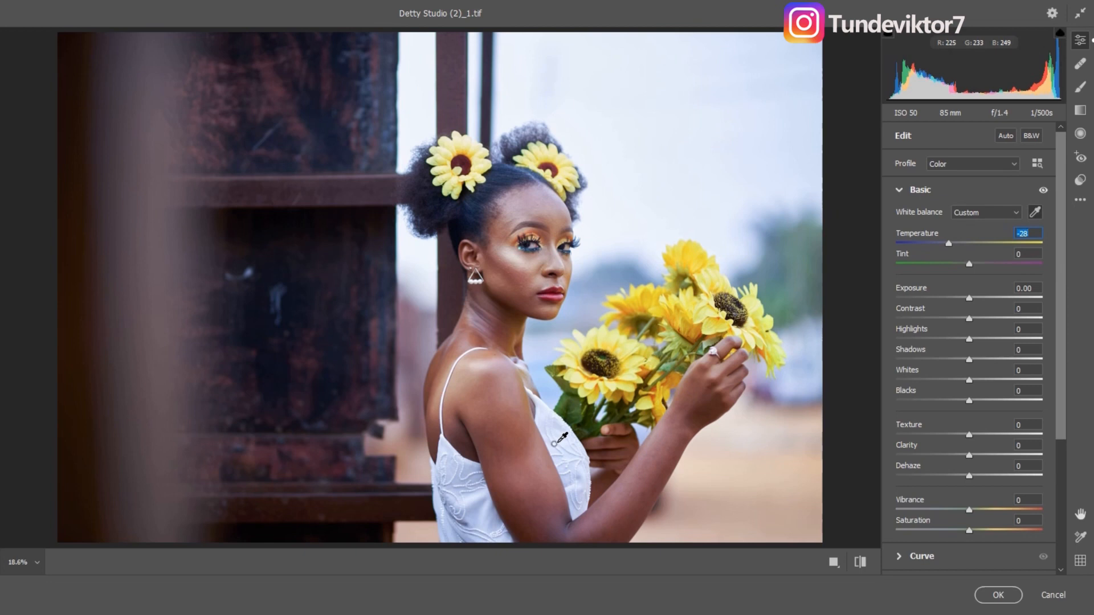
Step: Sample the white balance from the dress, the dark door panel and the black hair, and set the Temperature to +9
{"action": "left_click", "coordinate": [555, 443]}
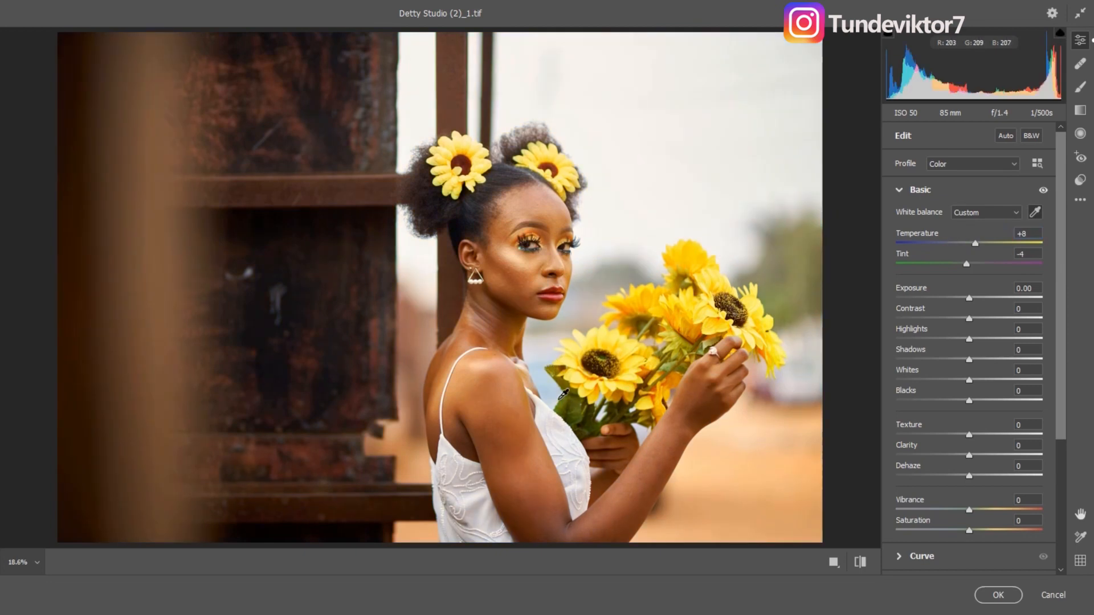
{"action": "left_click", "coordinate": [258, 324]}
{"action": "left_click", "coordinate": [265, 323]}
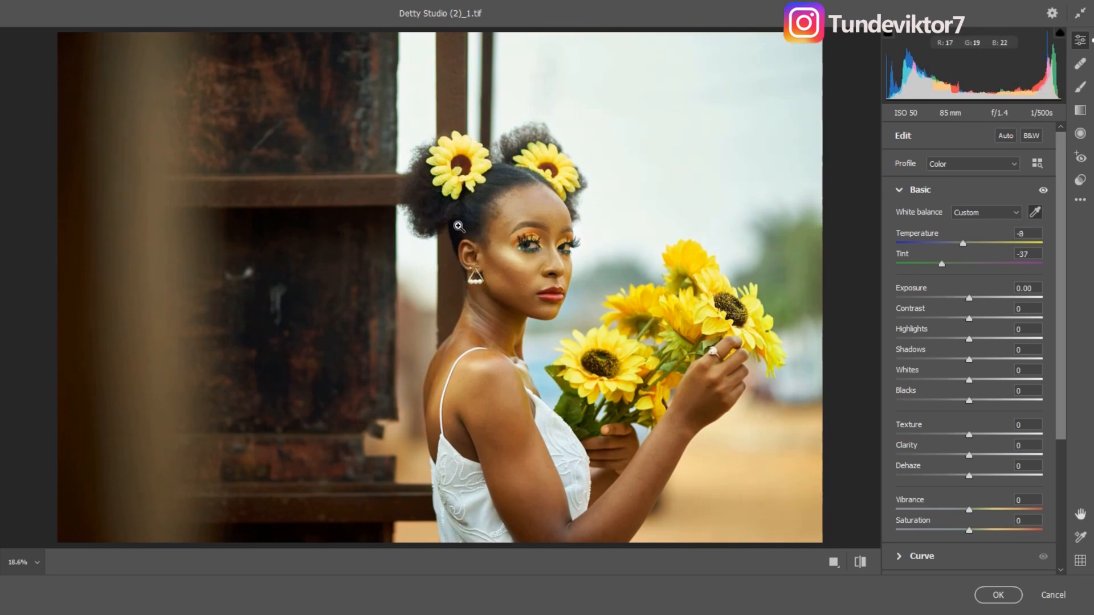
{"action": "left_click", "coordinate": [461, 223]}
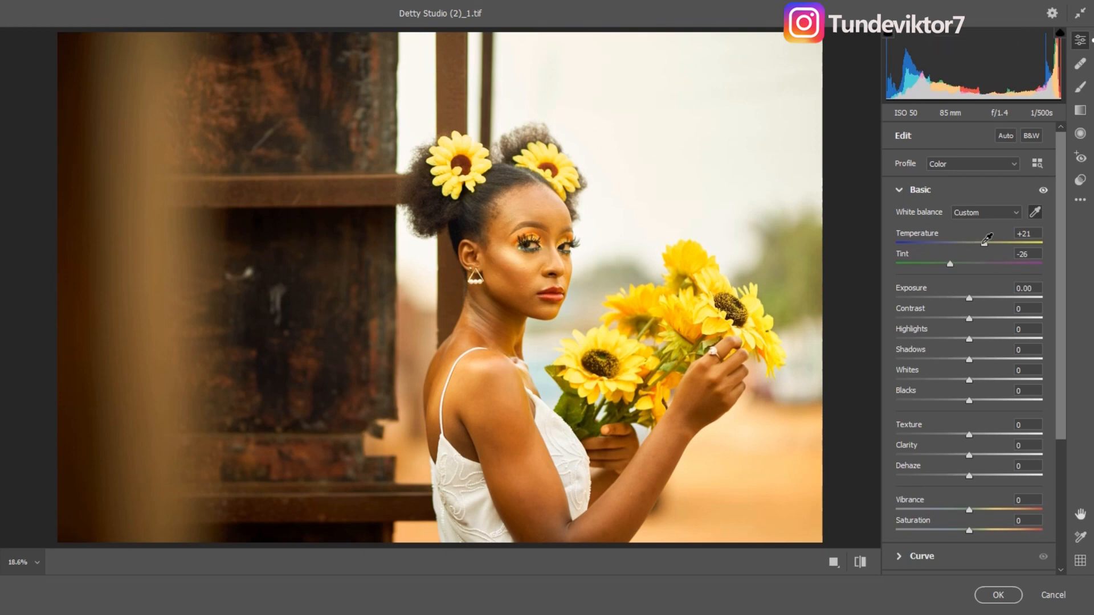
{"action": "left_click_drag", "start_coordinate": [977, 246], "coordinate": [976, 246]}
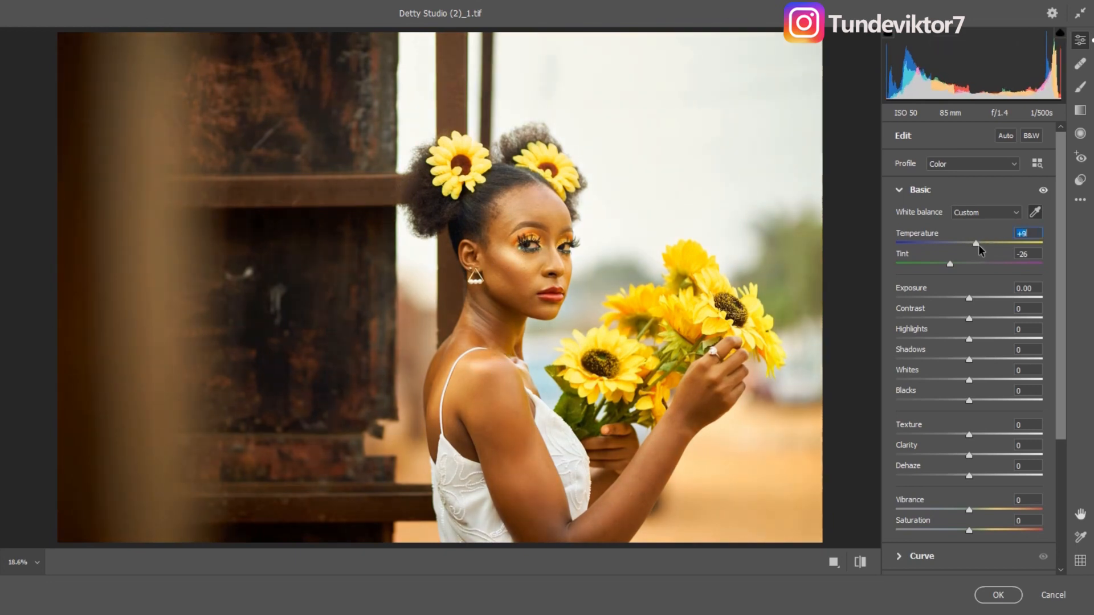
Step: Try a white balance sample from a yellow flower with Temperature +2, and resample from the black hair
{"action": "left_click", "coordinate": [701, 303]}
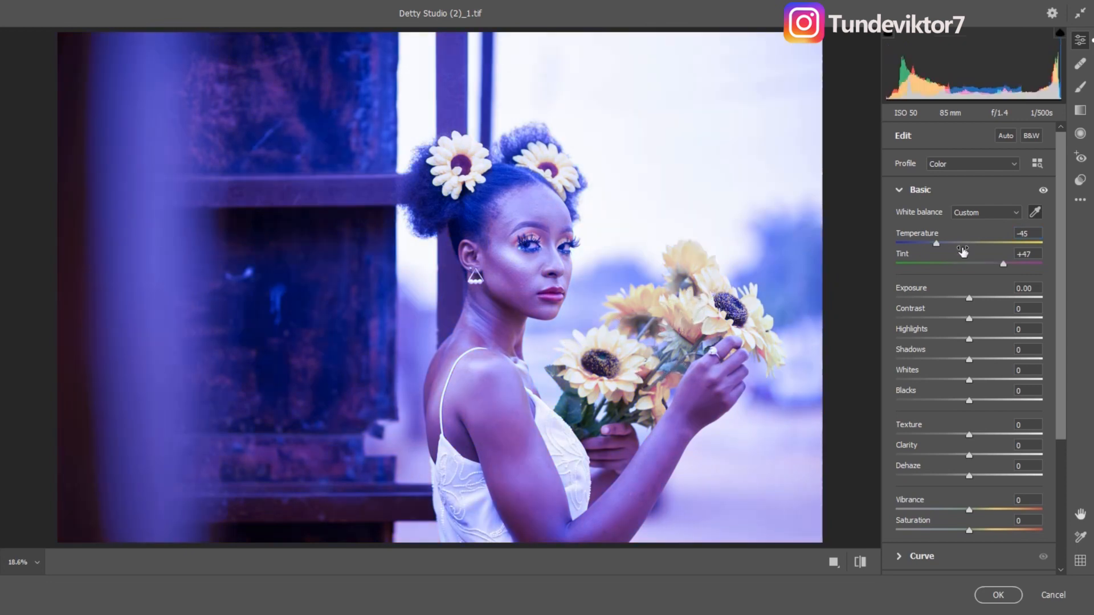
{"action": "left_click_drag", "start_coordinate": [936, 244], "coordinate": [971, 244]}
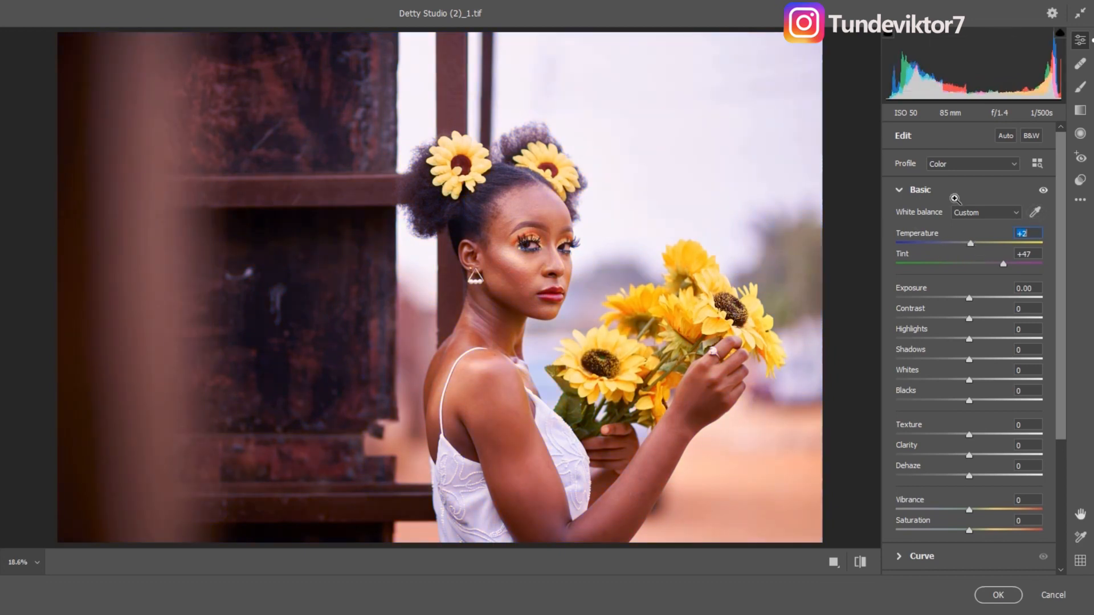
{"action": "left_click", "coordinate": [1035, 212]}
{"action": "left_click", "coordinate": [465, 211]}
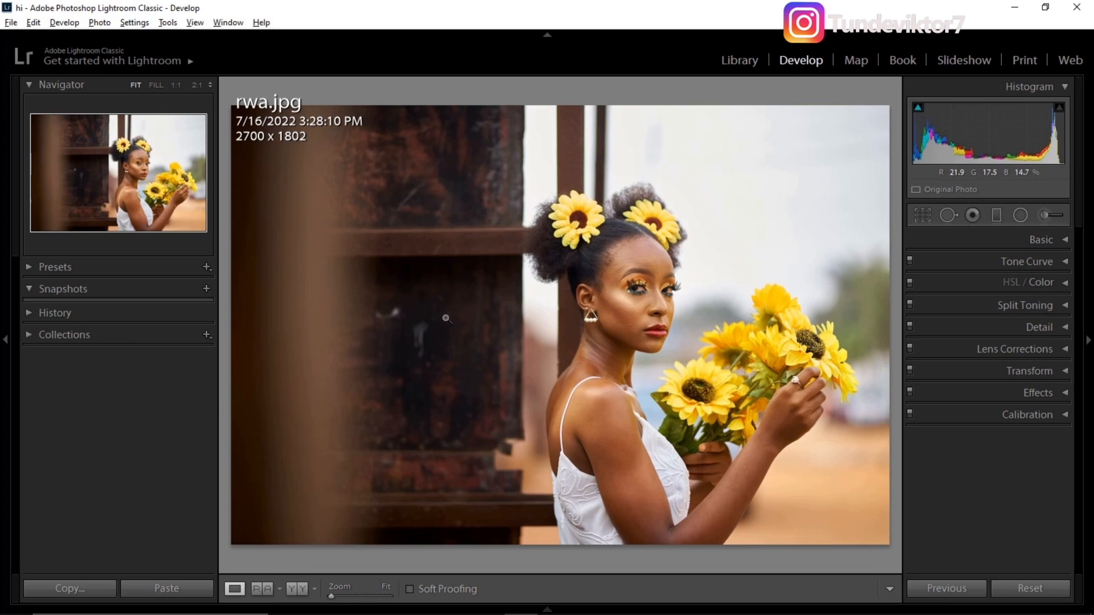
Step: Switch to Lightroom Classic and set the portrait's white balance Temp to +7 and Tint to +7, trying Tint -43 first
{"action": "left_click", "coordinate": [1058, 239]}
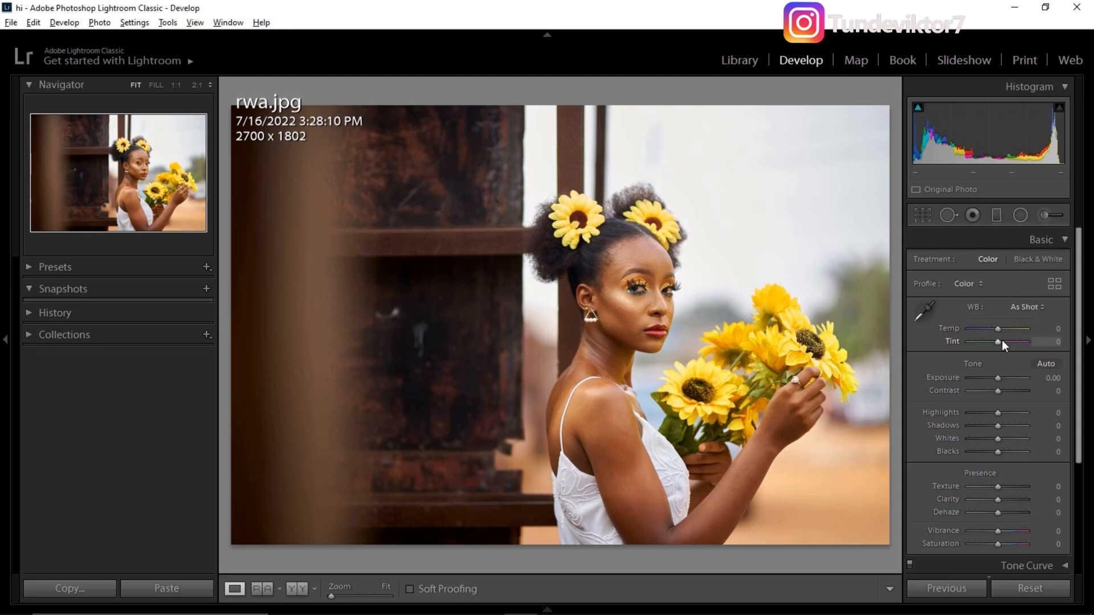
{"action": "mouse_move", "coordinate": [996, 331]}
{"action": "left_mouse_down"}
{"action": "mouse_move", "coordinate": [982, 329]}
{"action": "mouse_move", "coordinate": [1010, 330]}
{"action": "mouse_move", "coordinate": [1001, 332]}
{"action": "left_mouse_up"}
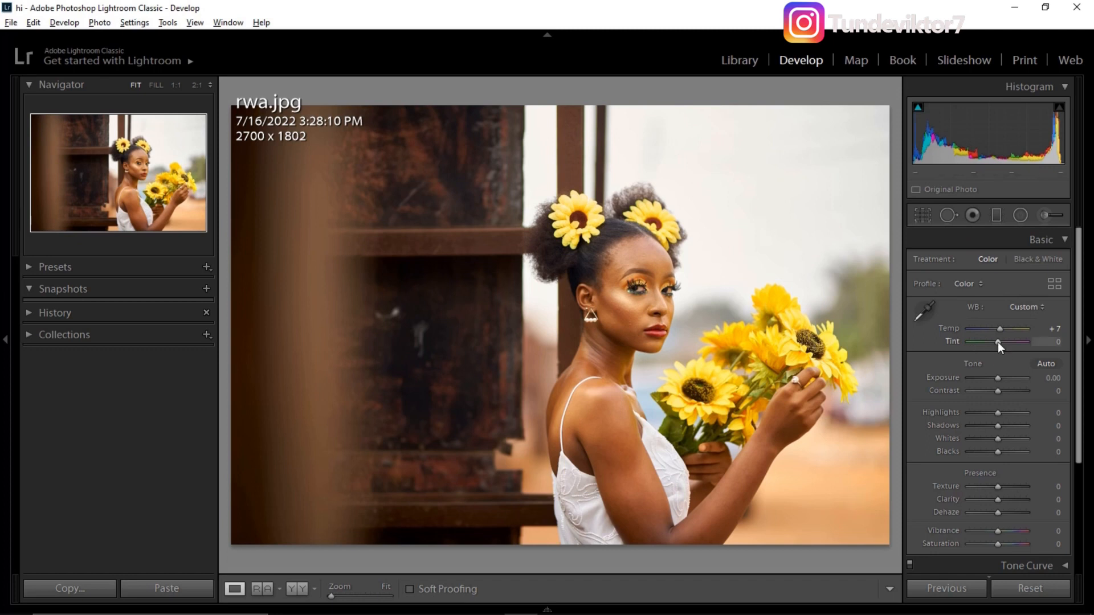
{"action": "left_click_drag", "start_coordinate": [999, 341], "coordinate": [987, 344]}
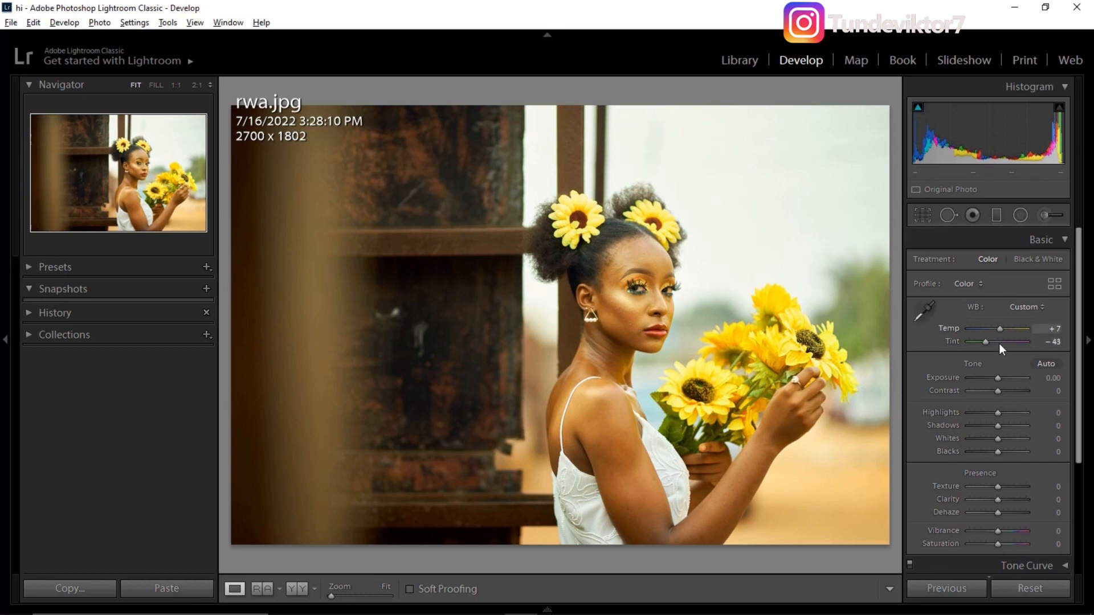
{"action": "mouse_move", "coordinate": [990, 341]}
{"action": "left_mouse_down"}
{"action": "mouse_move", "coordinate": [1003, 345]}
{"action": "mouse_move", "coordinate": [998, 326]}
{"action": "mouse_move", "coordinate": [1004, 340]}
{"action": "left_mouse_up"}
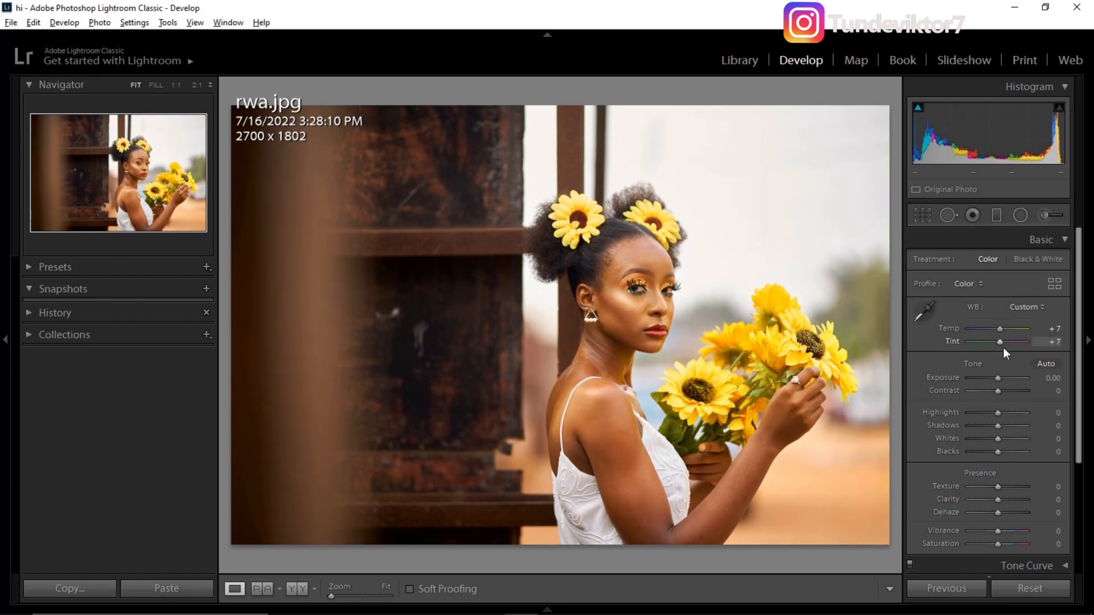
Step: Sample the white balance of the portrait from the white dress with the White Balance Selector
{"action": "left_click", "coordinate": [926, 312]}
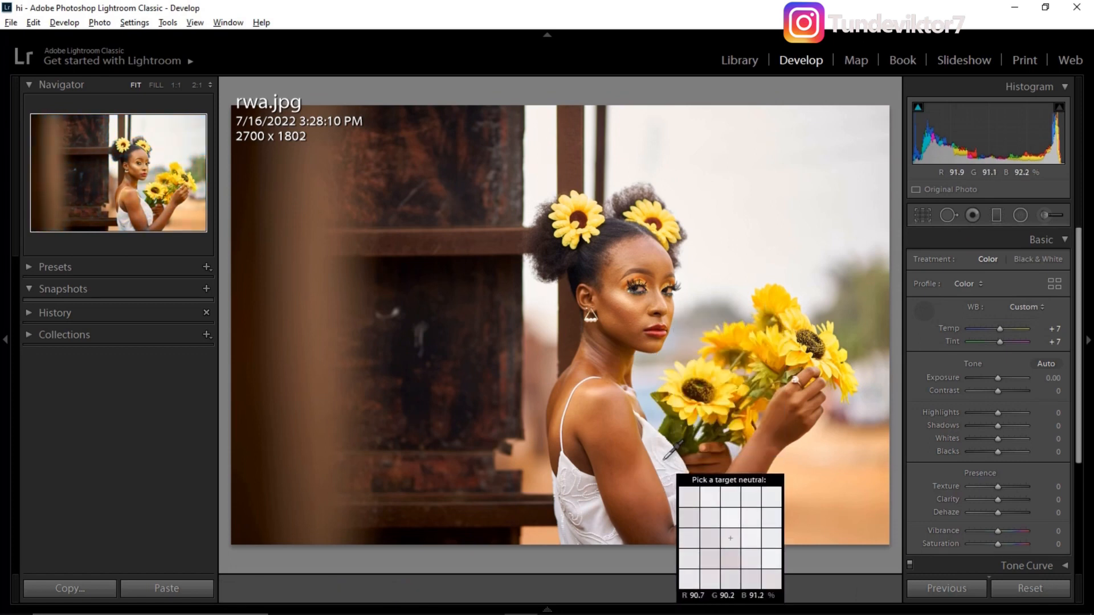
{"action": "left_click", "coordinate": [665, 461]}
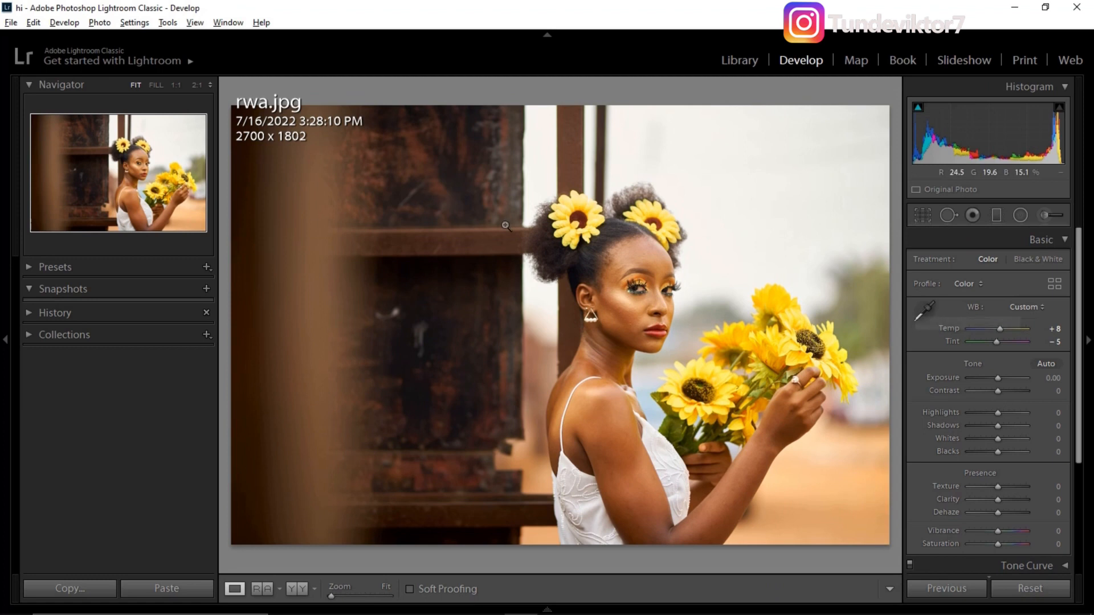
Step: Sample the white balance from the dark door panel, try a sample from a yellow sunflower in the bouquet, and resample from the dark door panel
{"action": "left_click", "coordinate": [925, 309]}
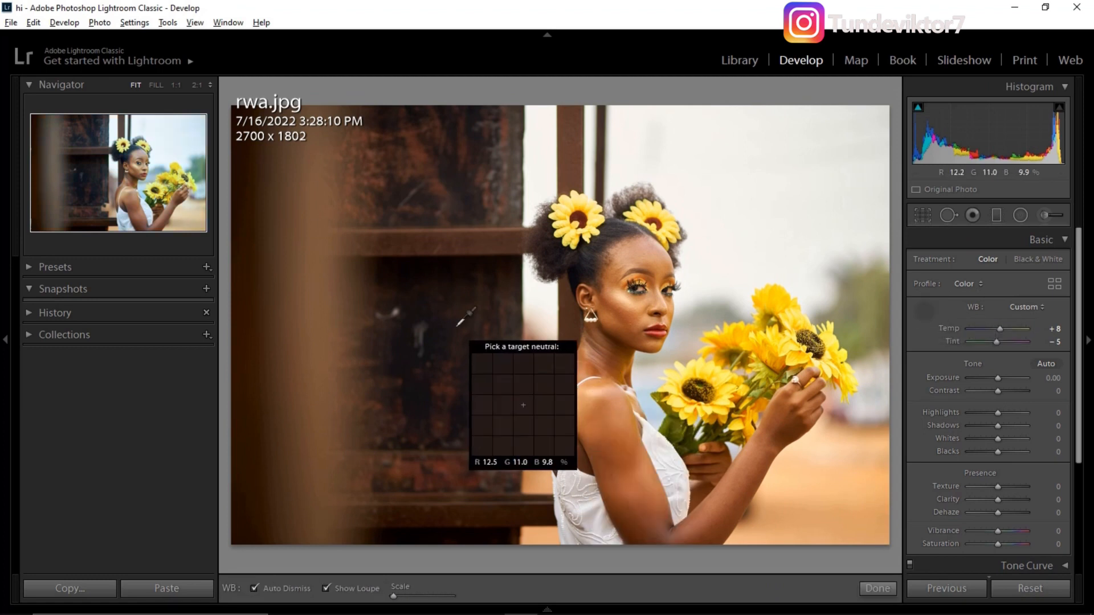
{"action": "left_click", "coordinate": [407, 346]}
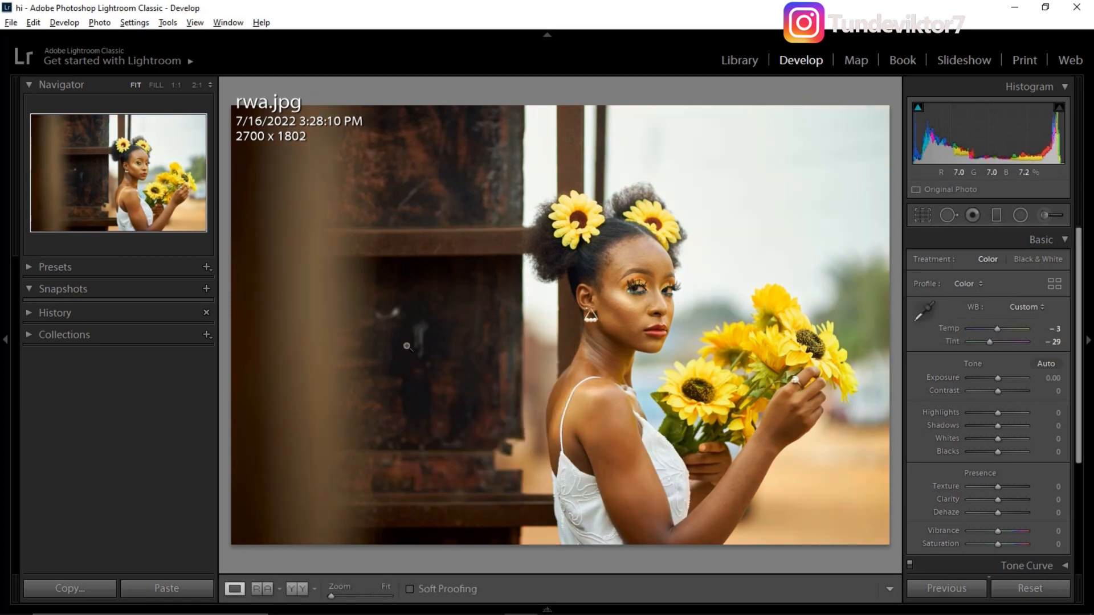
{"action": "left_click", "coordinate": [925, 312]}
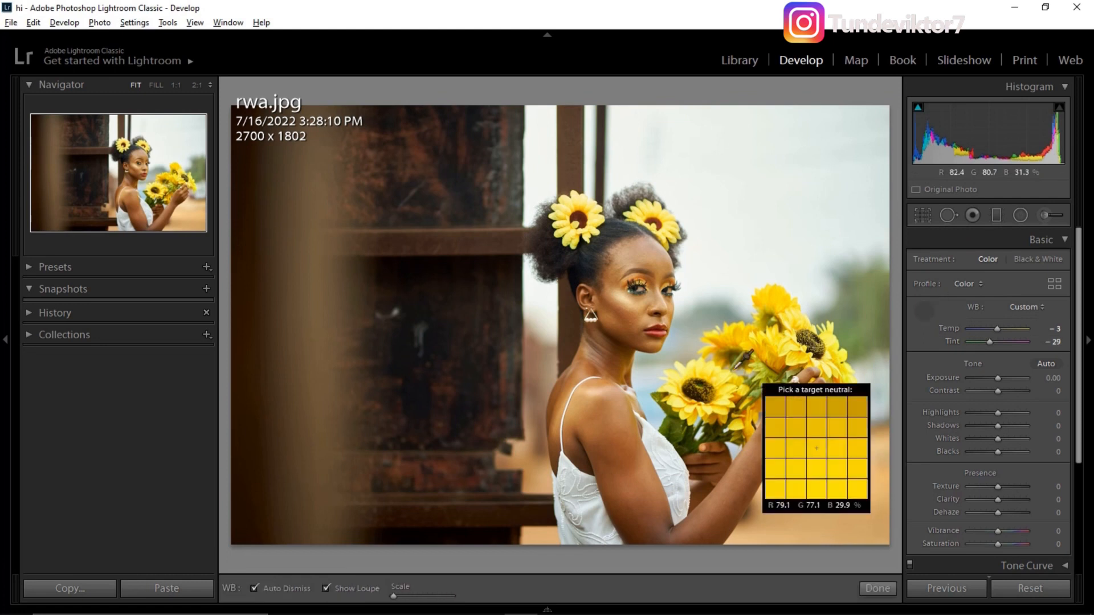
{"action": "left_click", "coordinate": [705, 370]}
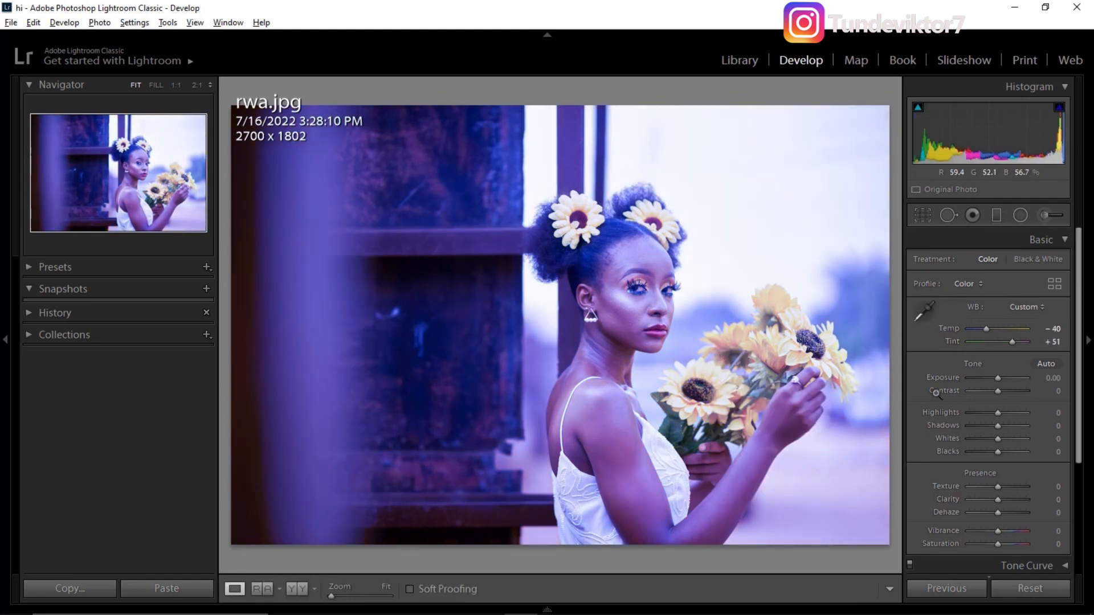
{"action": "left_click", "coordinate": [925, 311]}
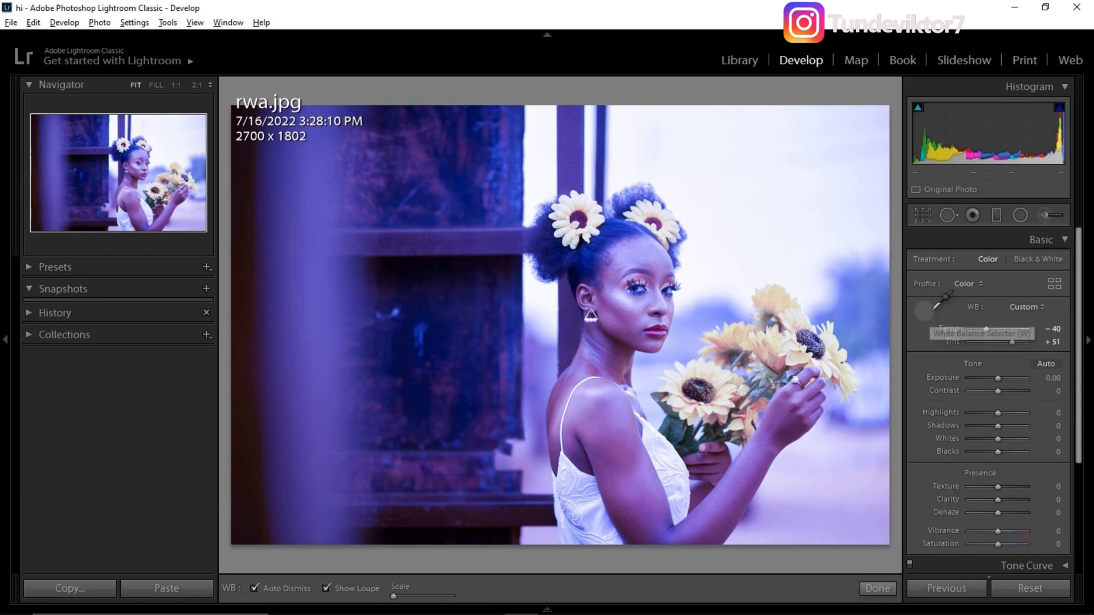
{"action": "left_click", "coordinate": [403, 339]}
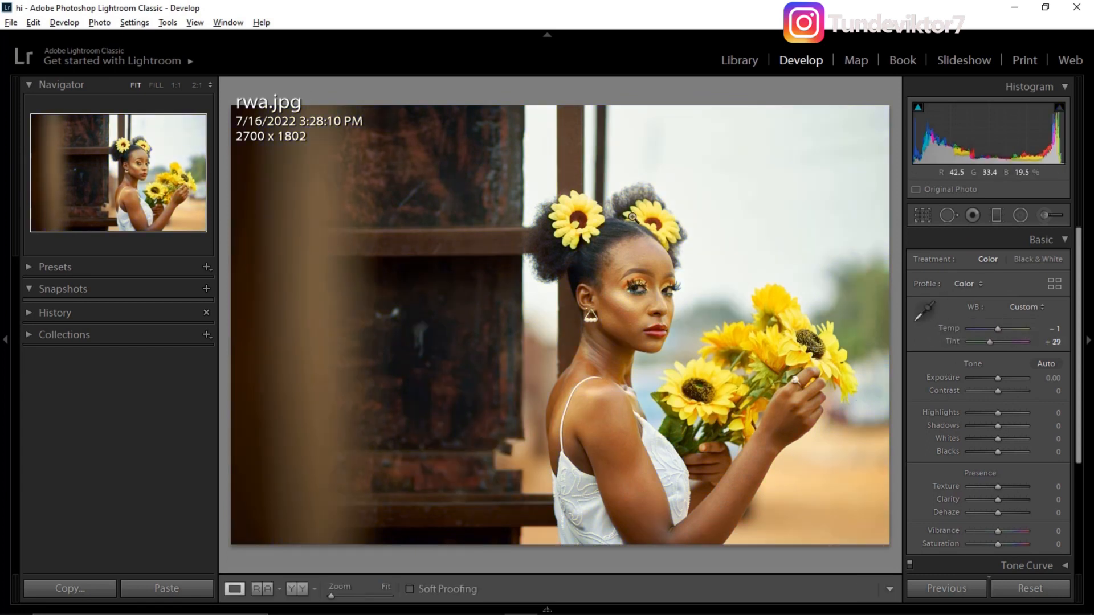